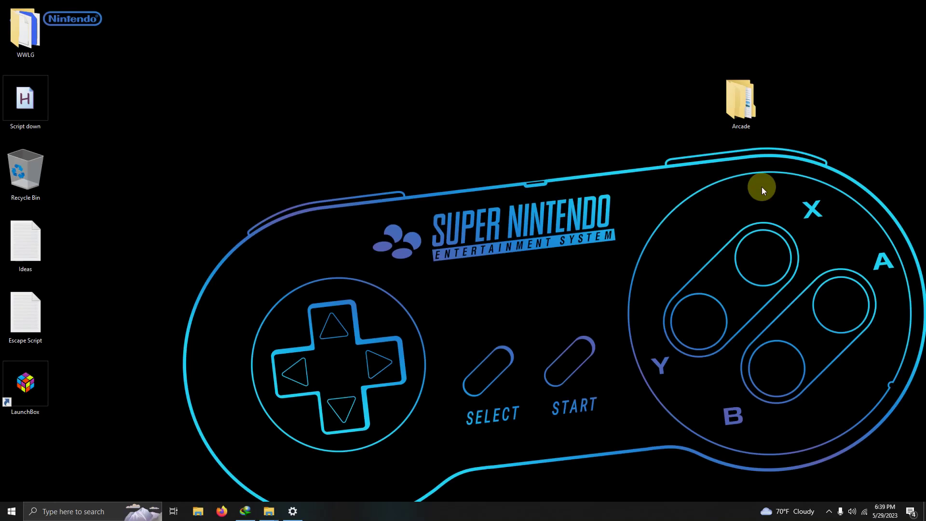
- Extract the Snes9x folder from the Super Nes Necessities archive into Arcade's Emulators folder and delete the archive from the desktop
double_click(742, 120)
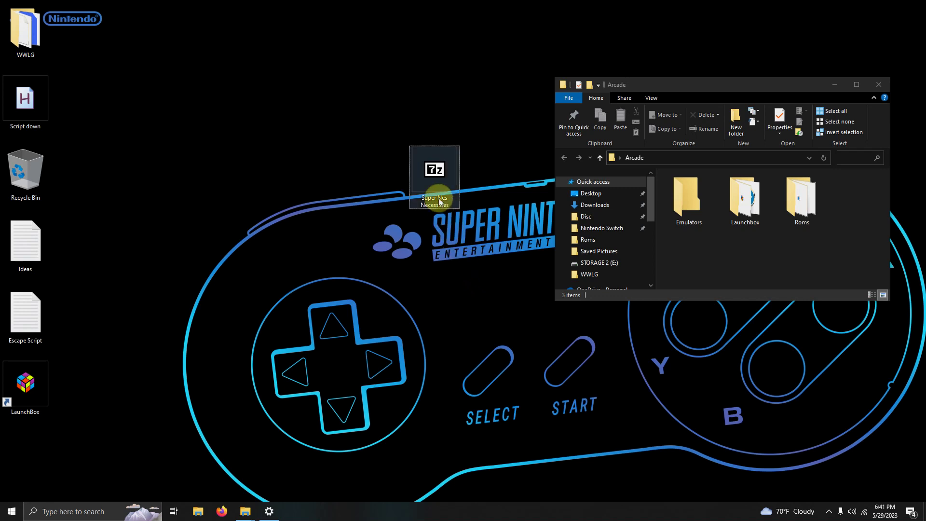
double_click(439, 184)
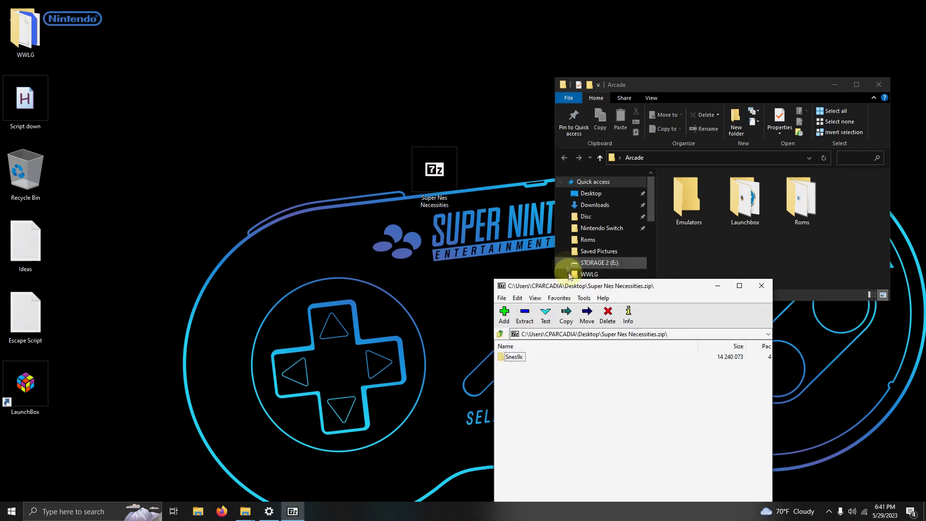
left_click_drag(513, 360, 679, 192)
left_click(698, 372)
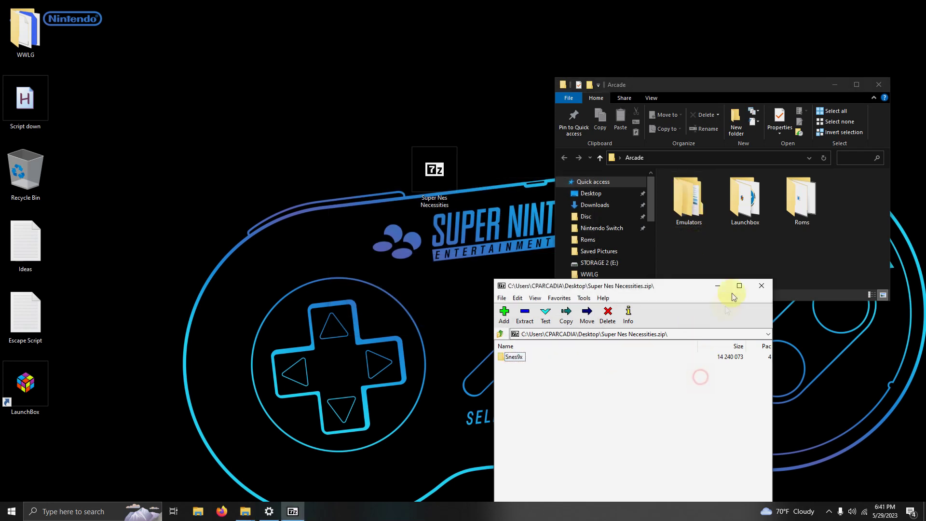
left_click(760, 289)
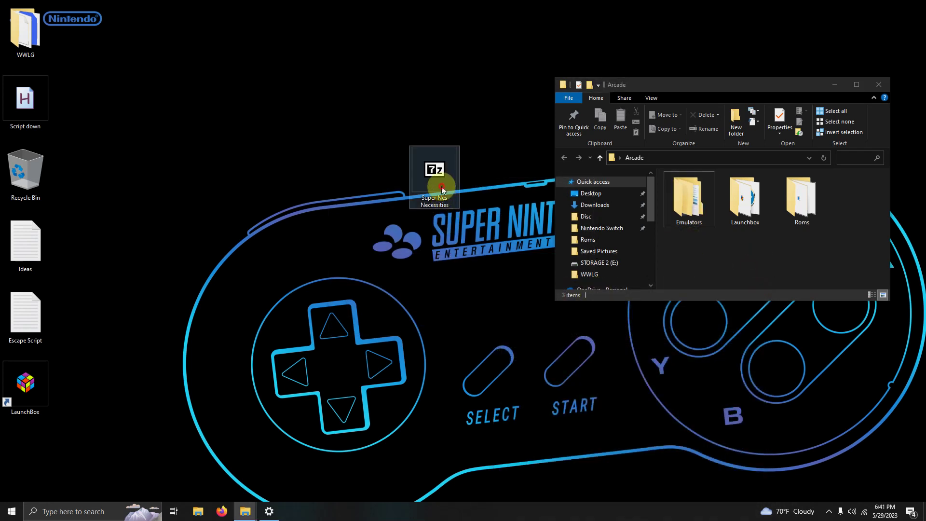
key("Delete")
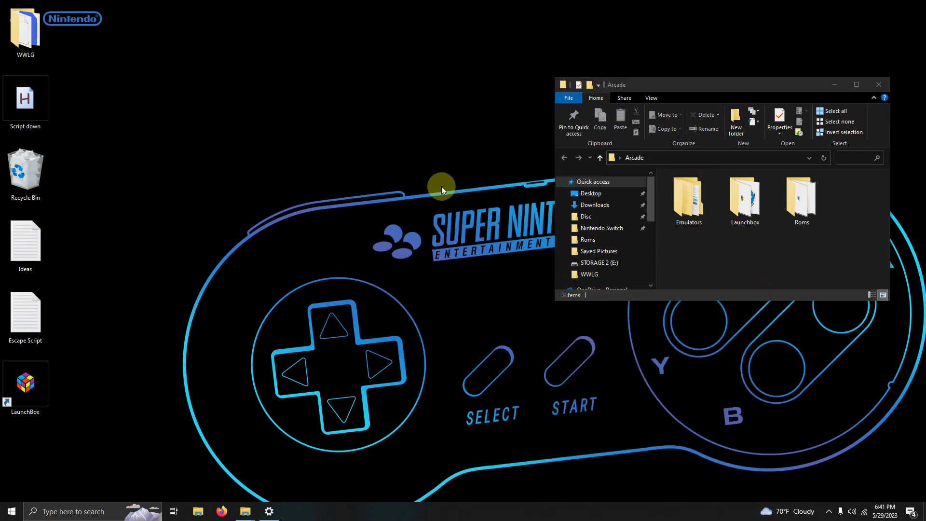
- Launch the snes9x-x64 application from the Snes9x folder inside Emulators
double_click(697, 218)
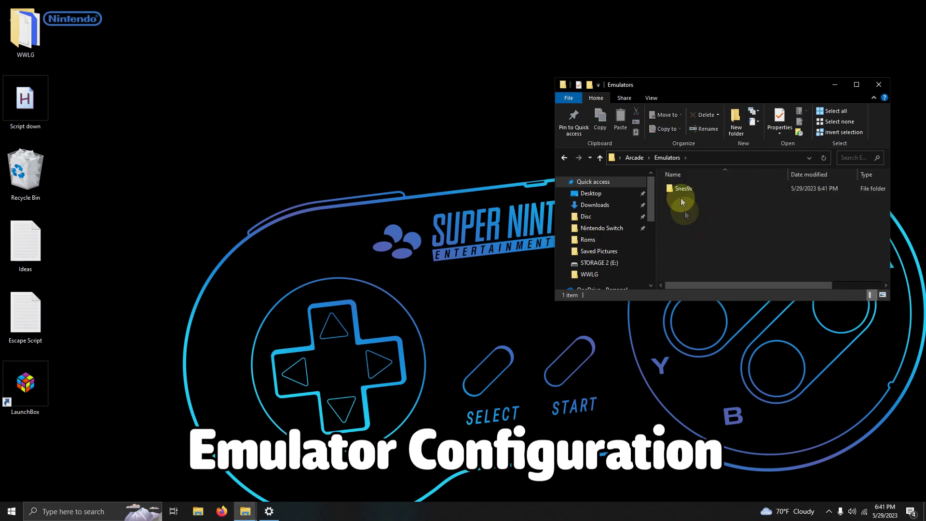
left_click(685, 188)
double_click(685, 189)
scroll(684, 231, "down", 2)
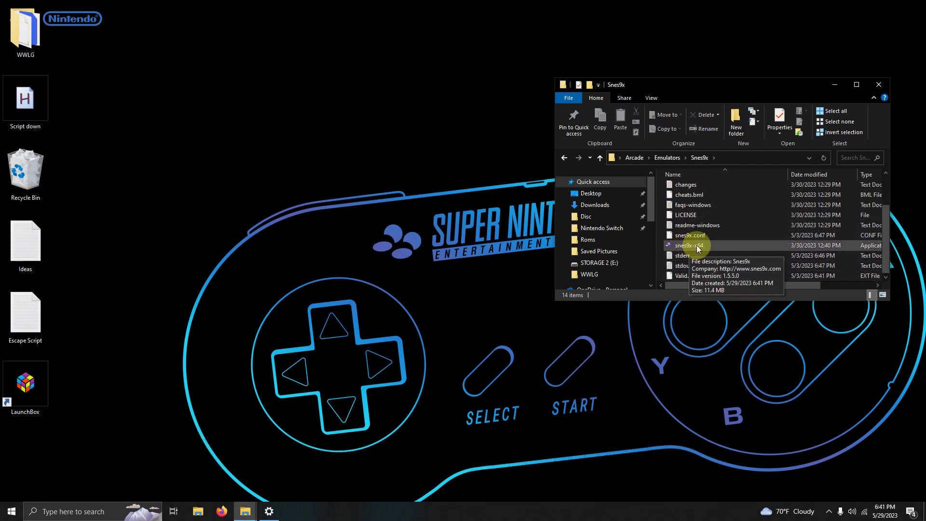
double_click(696, 245)
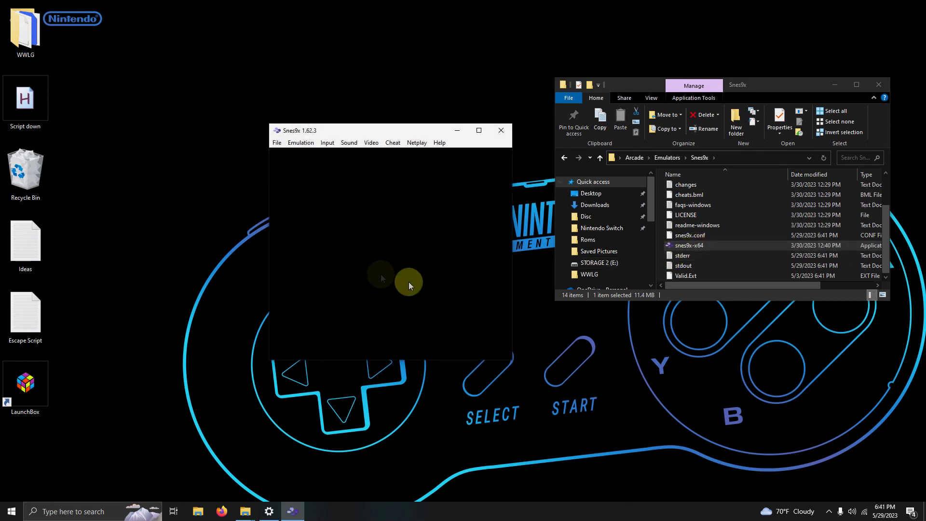
- Map Joypad #1 to gamepad J1: POV directions, B/A/Y/X to Buttons 0/1/2/3, L/R to 4/5, Select/Start to 6/7, and close the emulator and folder
left_click(326, 143)
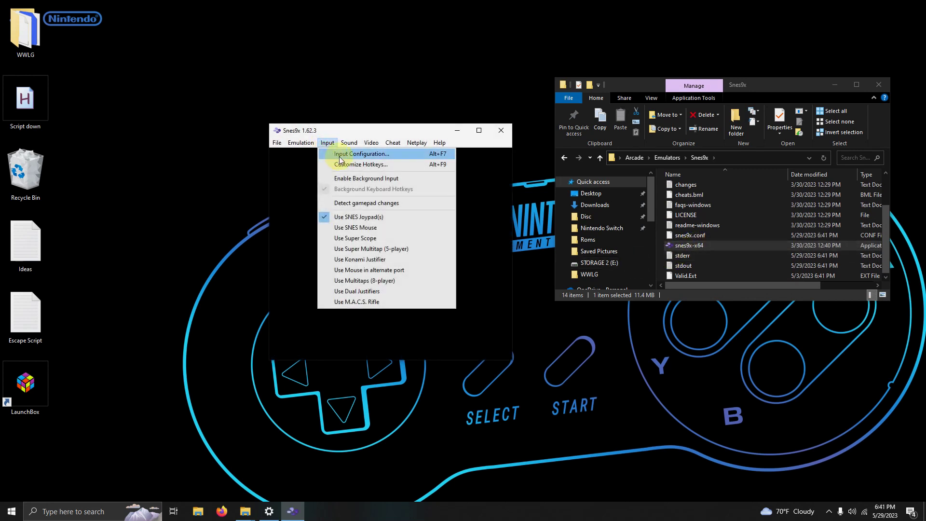
left_click(341, 155)
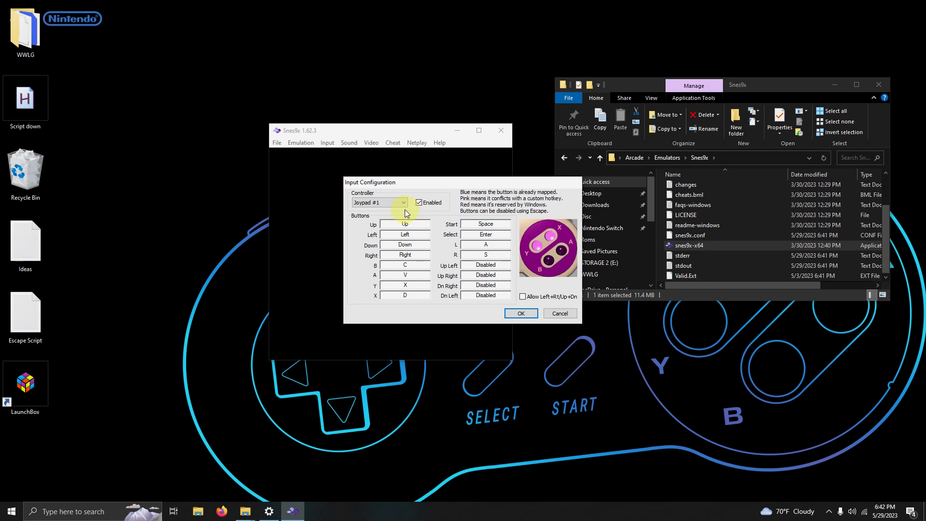
left_click(407, 224)
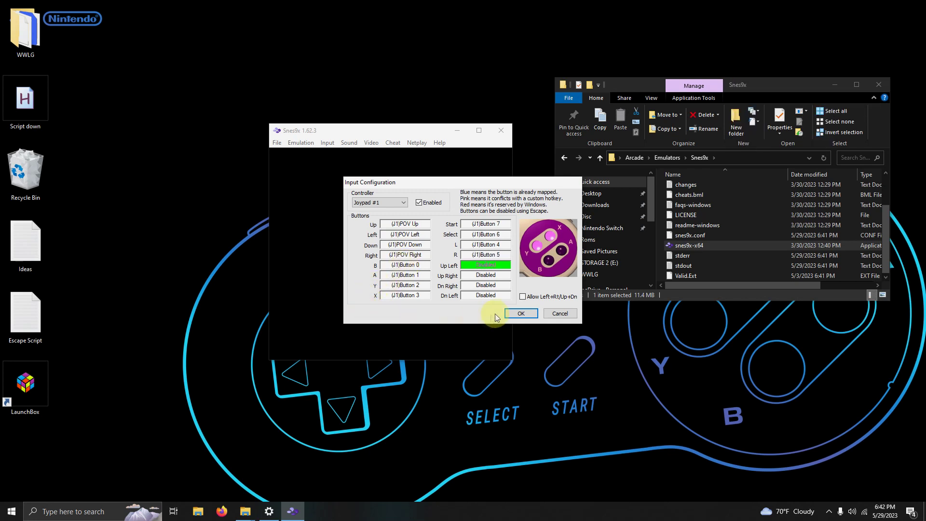
left_click(519, 314)
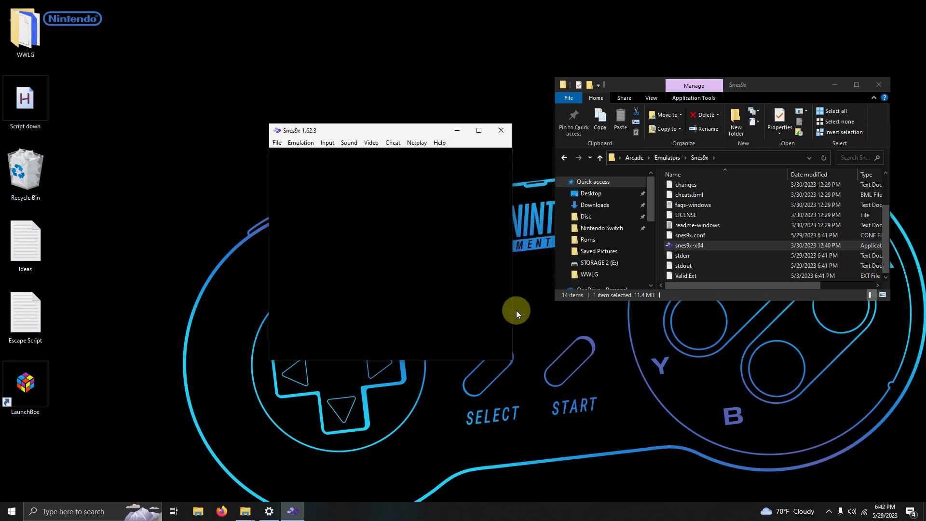
left_click(500, 130)
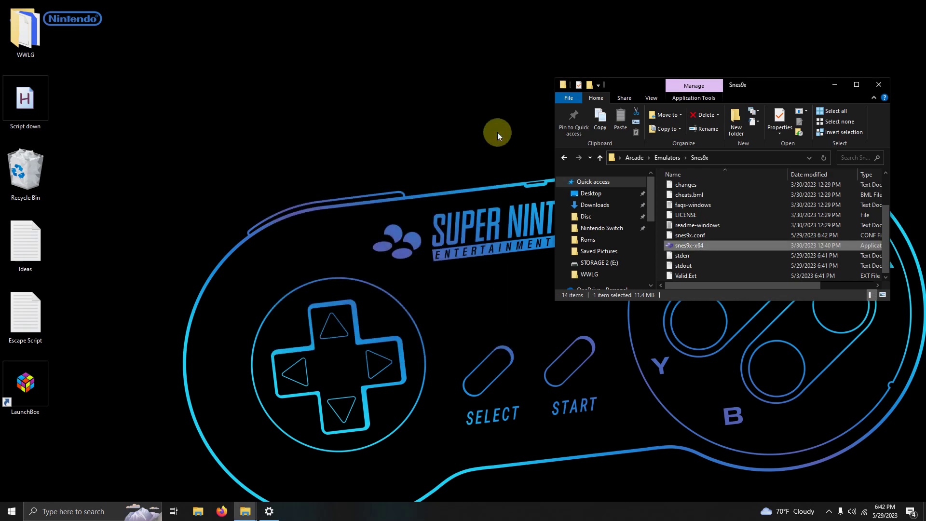
left_click(876, 83)
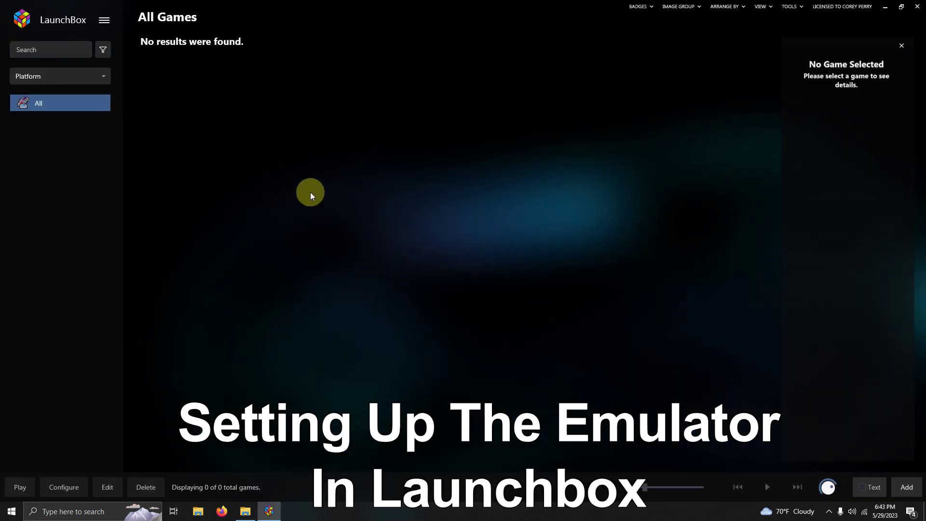
- In LaunchBox's emulator manager, create a new emulator entry named Snes9x
left_click(104, 22)
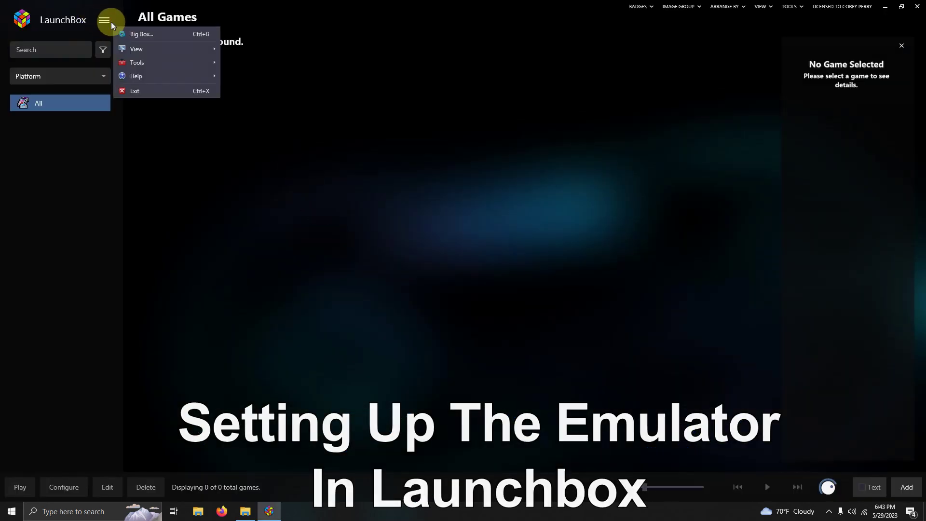
left_click(165, 62)
left_click(281, 77)
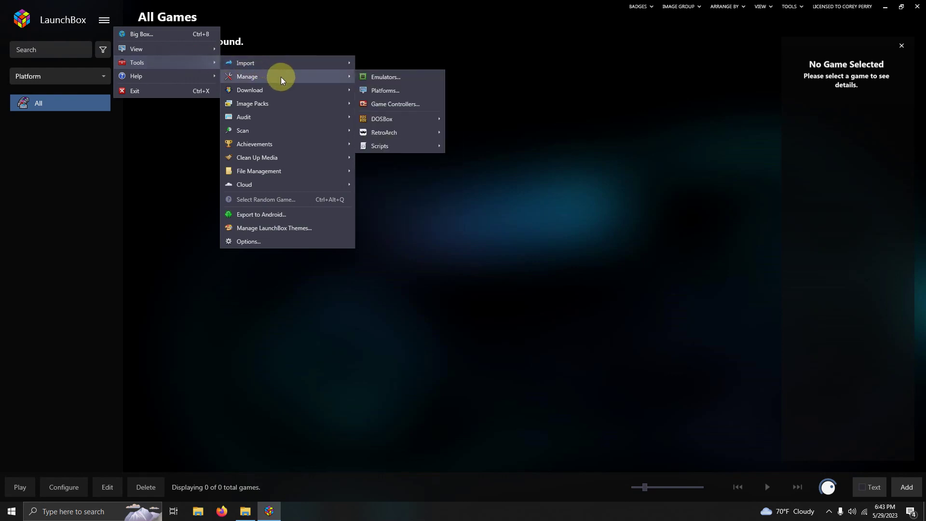
left_click(369, 77)
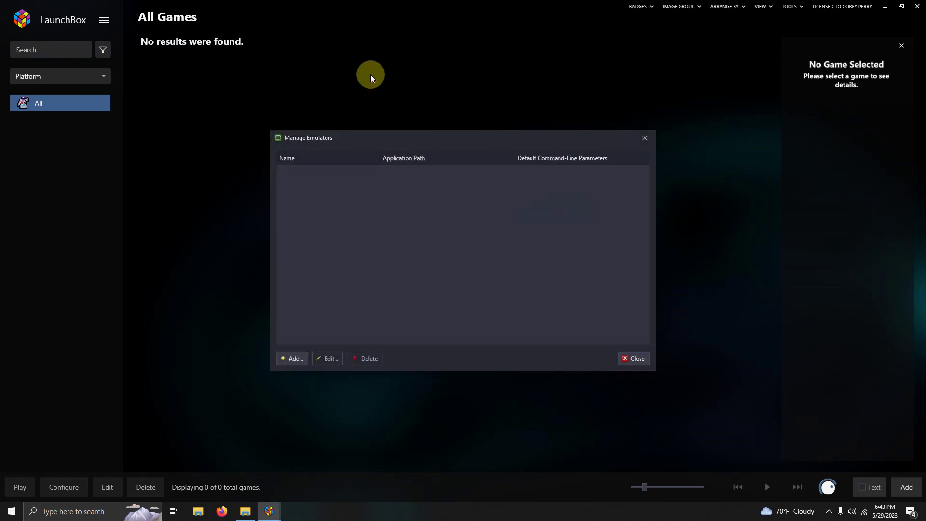
left_click(296, 358)
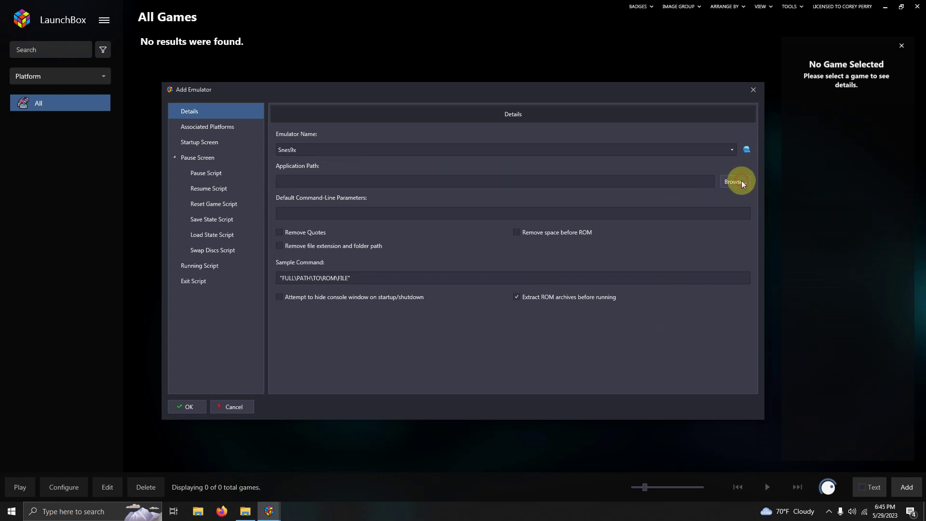
- Set the emulator's application path to snes9x-x64 in the Emulators\Snes9x folder, showing all file types to find it
left_click(734, 181)
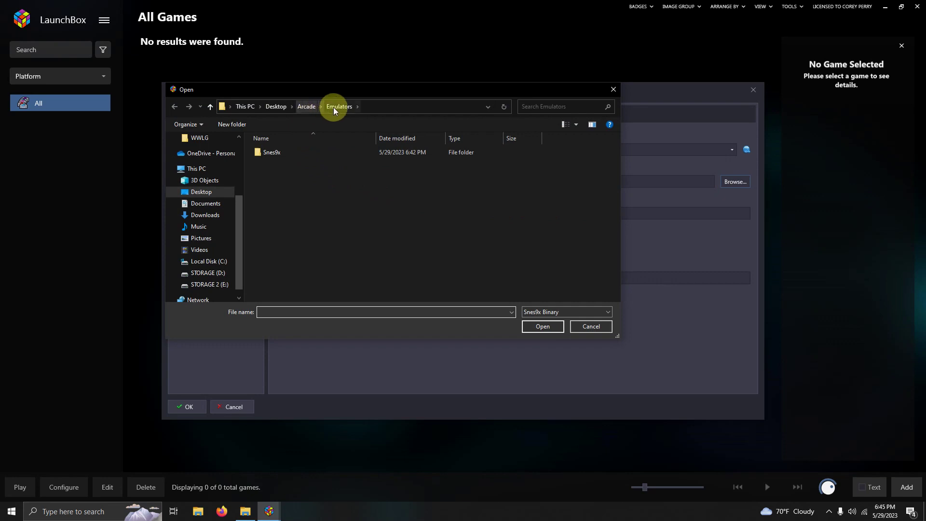
left_click(270, 155)
double_click(271, 154)
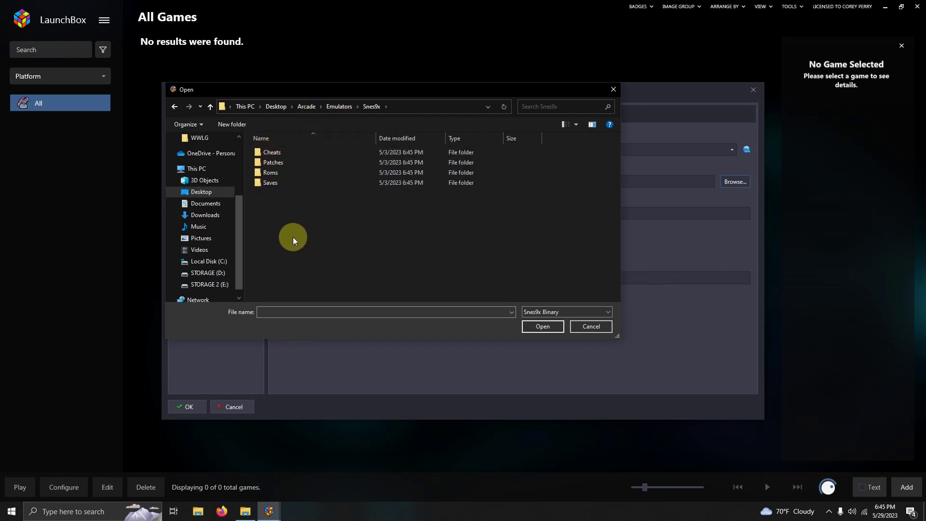
left_click(554, 312)
left_click(544, 329)
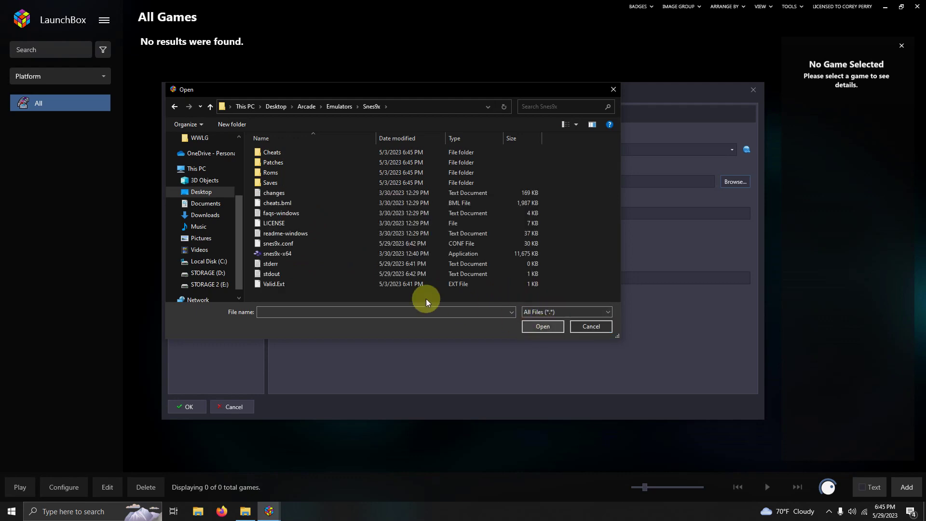
double_click(289, 256)
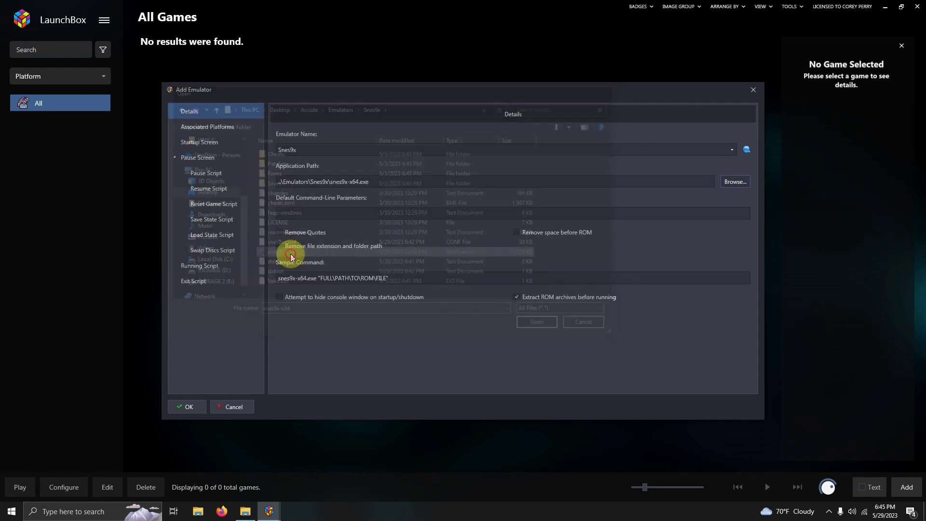
- Check the emulator's associated platforms, save the Snes9x entry and close the emulator manager
left_click(220, 126)
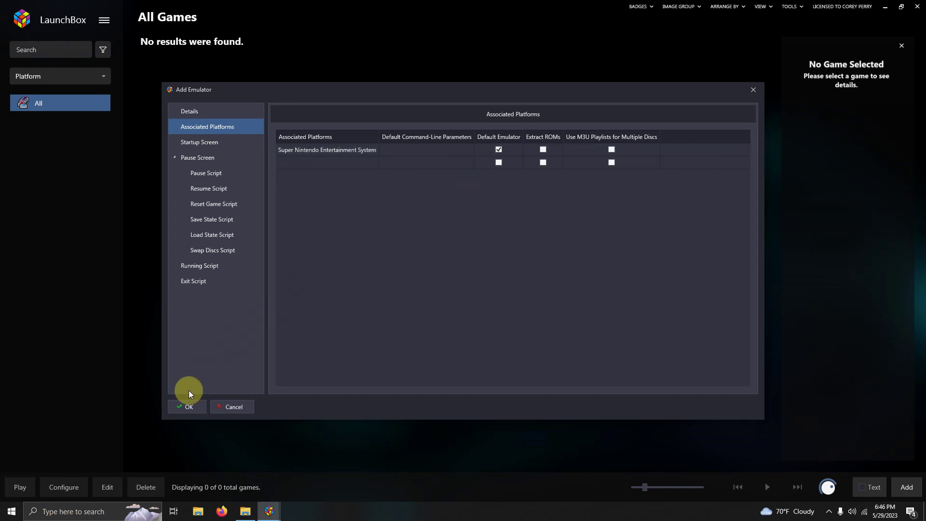
left_click(187, 407)
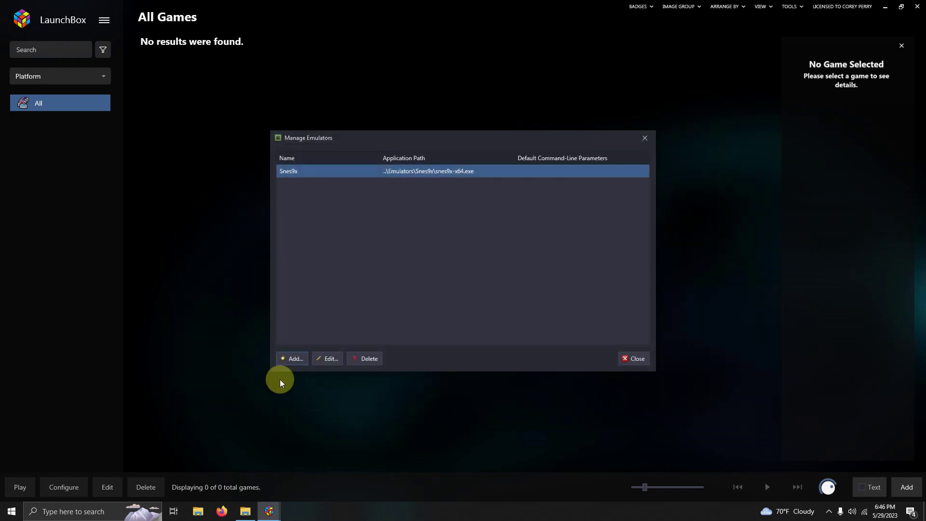
left_click(634, 359)
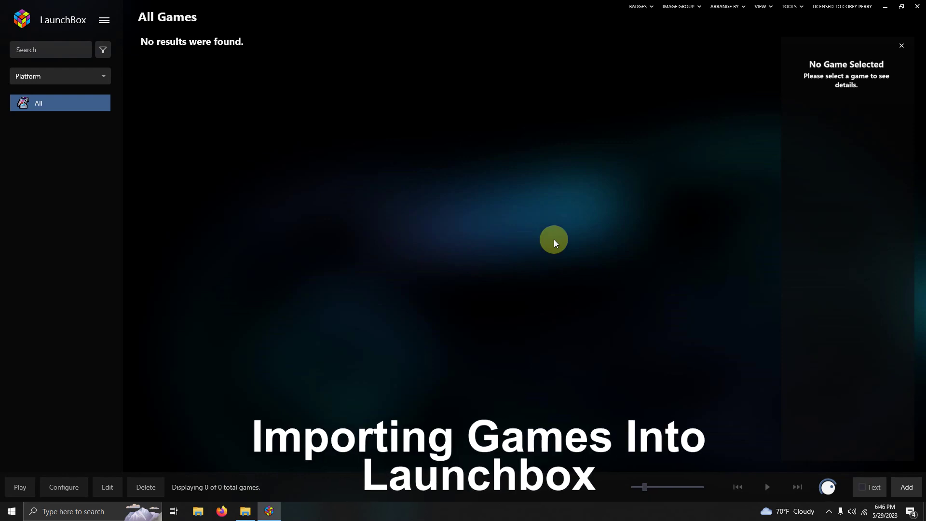
- Start a ROM import from files and add the Roms folder inside Arcade as the source
left_click(789, 6)
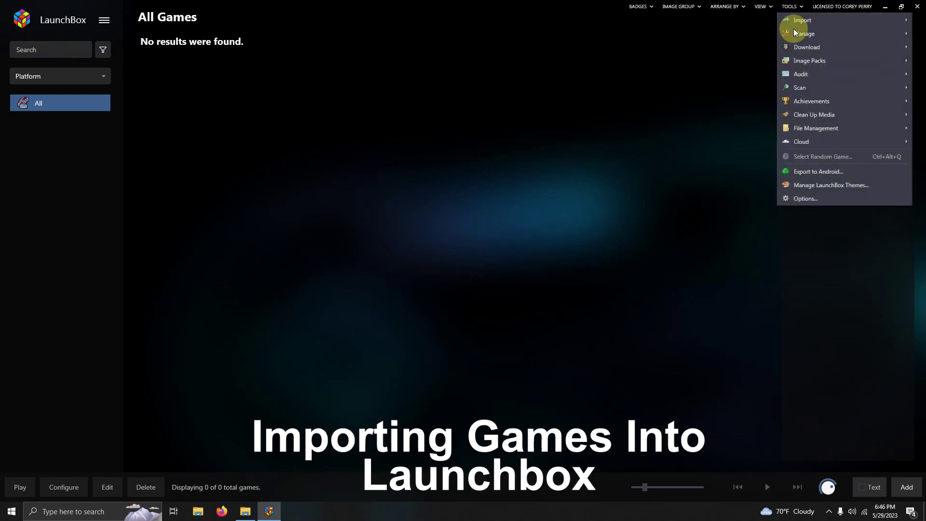
mouse_move(800, 20)
left_click(751, 20)
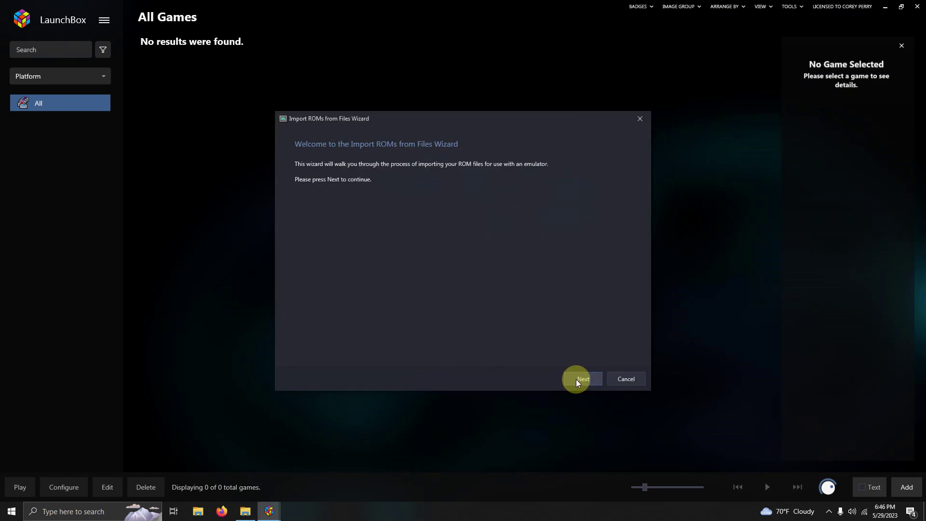
left_click(578, 379)
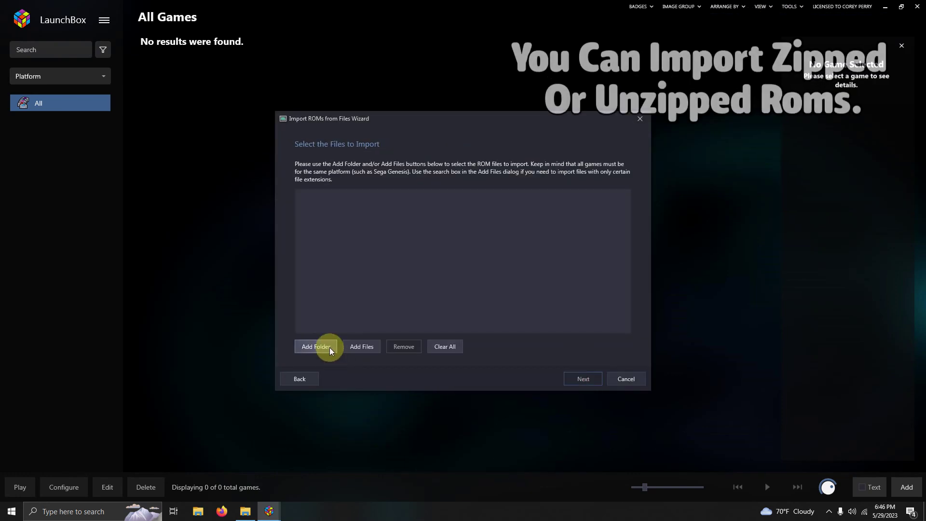
left_click(329, 347)
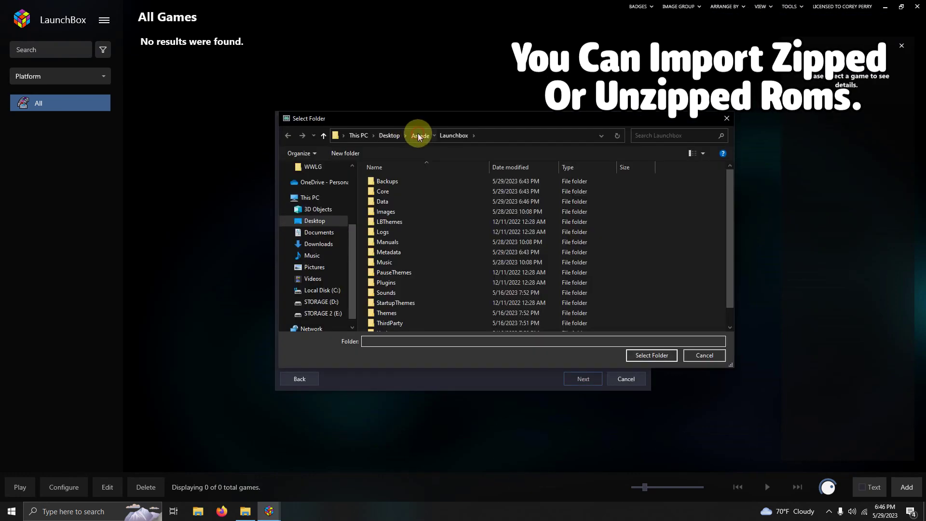
left_click(418, 136)
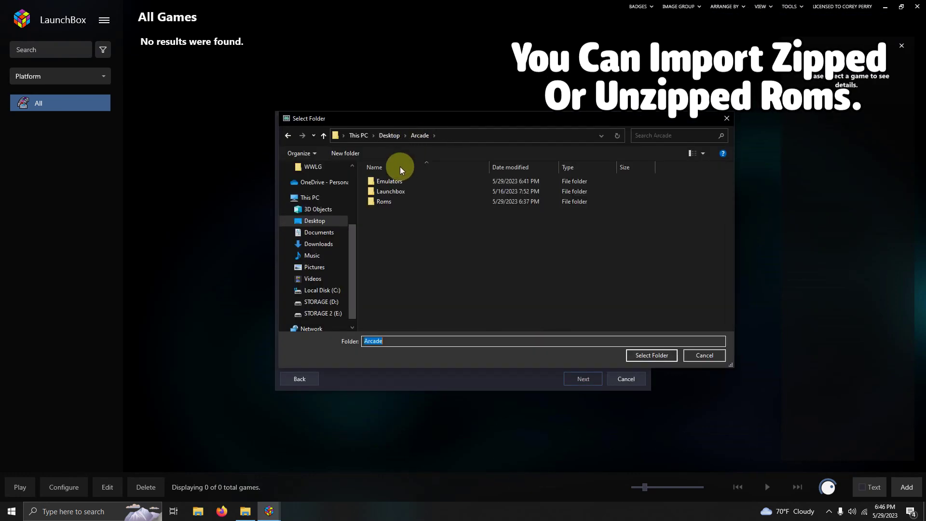
left_click(387, 203)
left_click(643, 356)
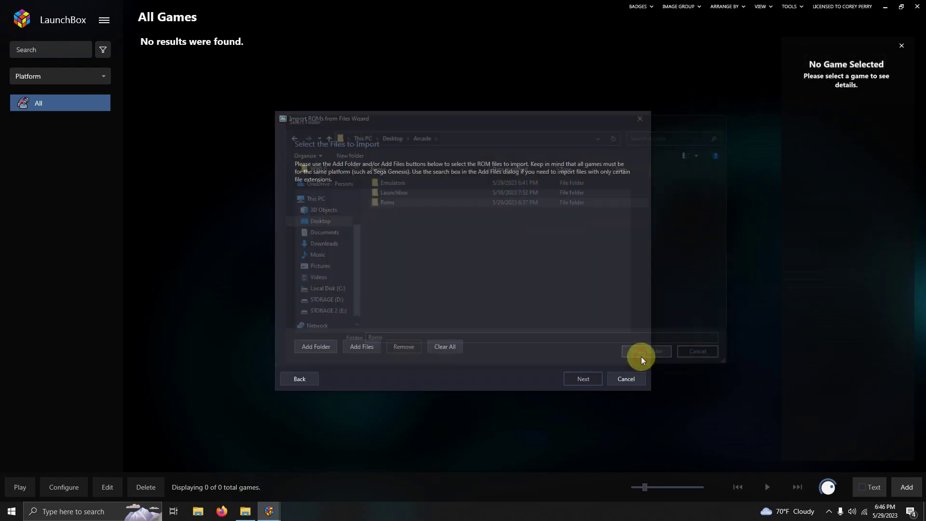
left_click(583, 378)
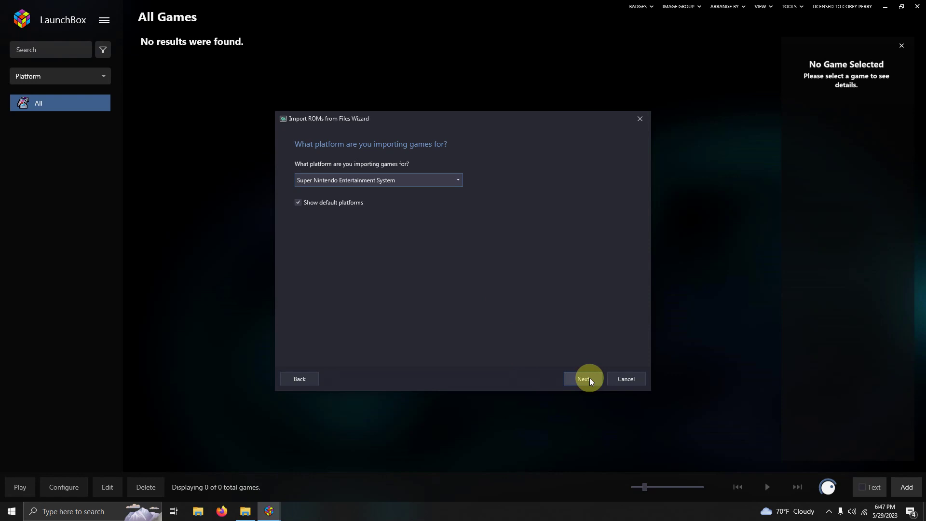
- Import for the Super Nintendo Entertainment System platform, with manual emulator configuration and Snes9x as the emulator
left_click(589, 380)
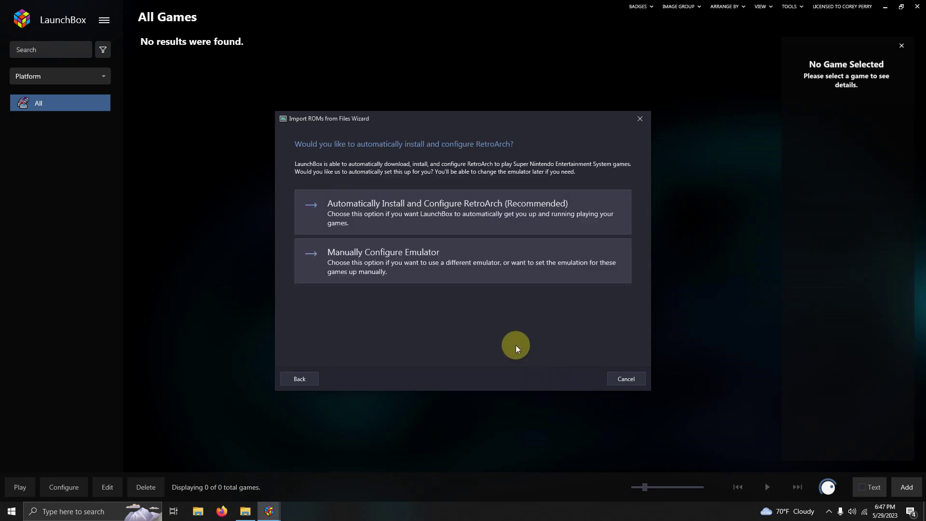
left_click(473, 269)
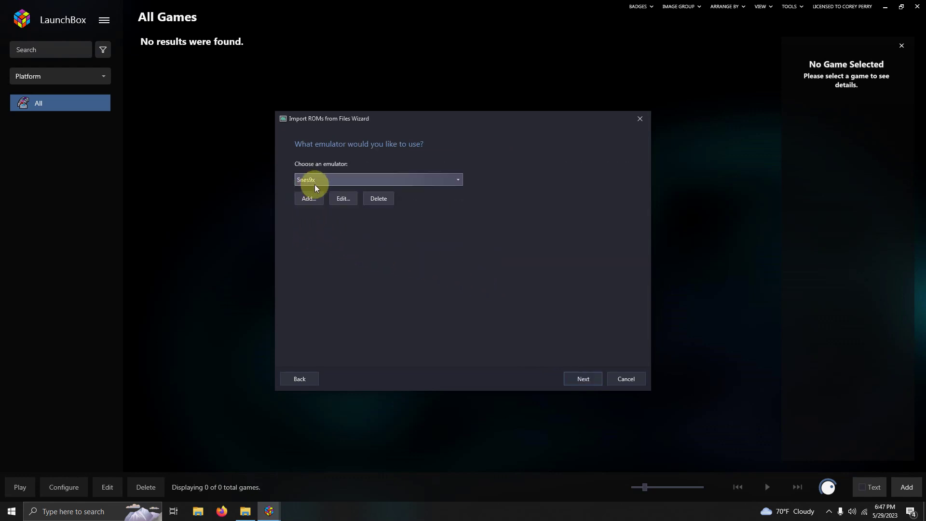
left_click(579, 381)
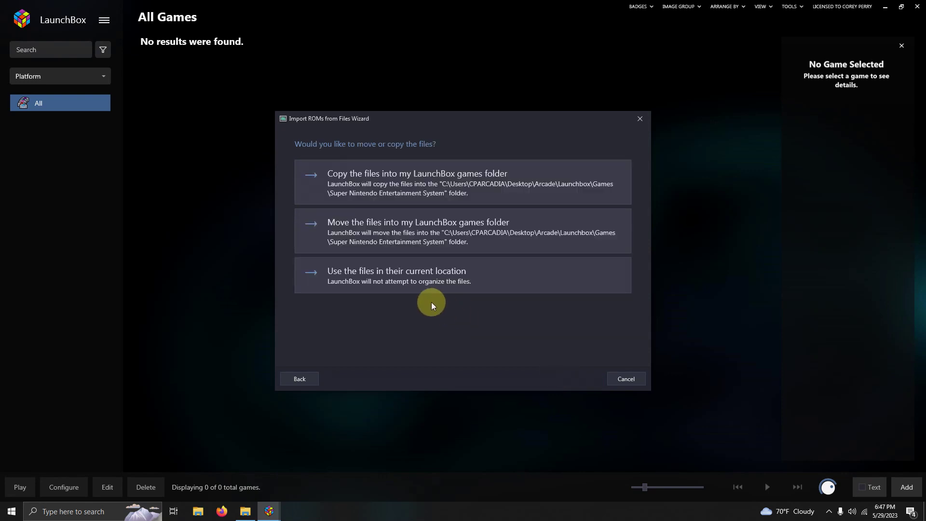
- Use the ROM files in their current location, accept the remaining import settings without any custom options, and finish importing the listed games
left_click(424, 275)
left_click(582, 379)
left_click(582, 380)
left_click(582, 380)
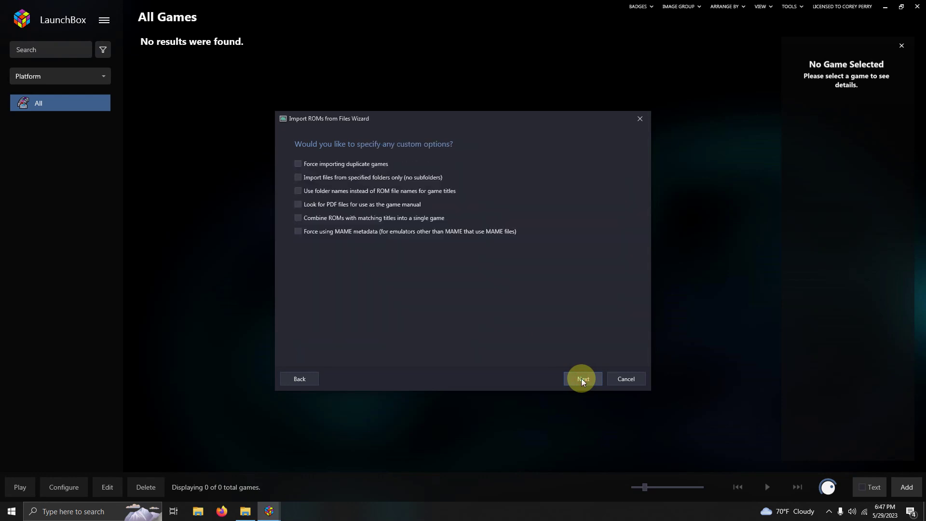
left_click(582, 379)
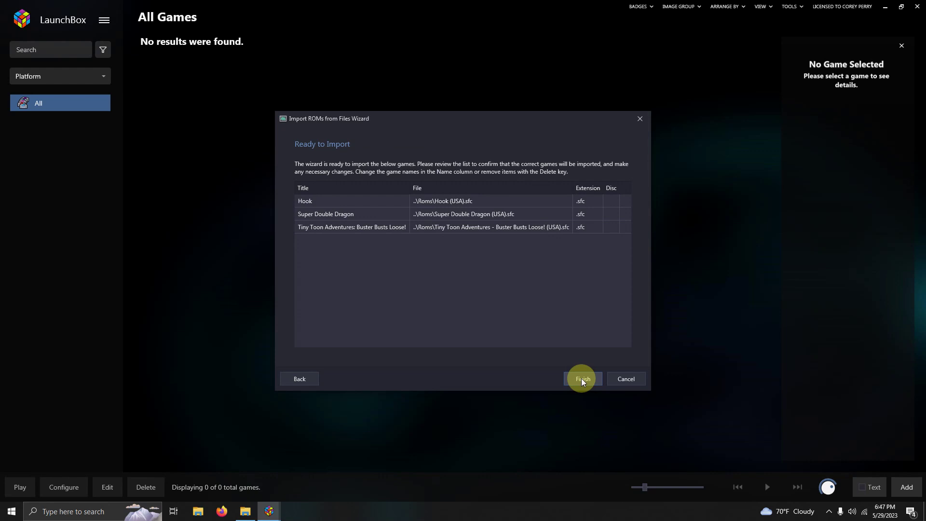
left_click(580, 379)
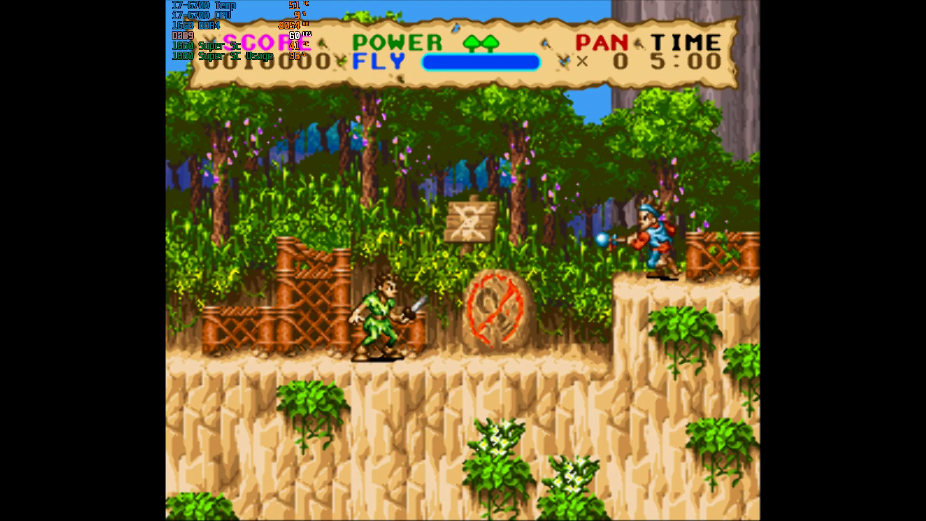
key("Right")
key("z")
key("x")
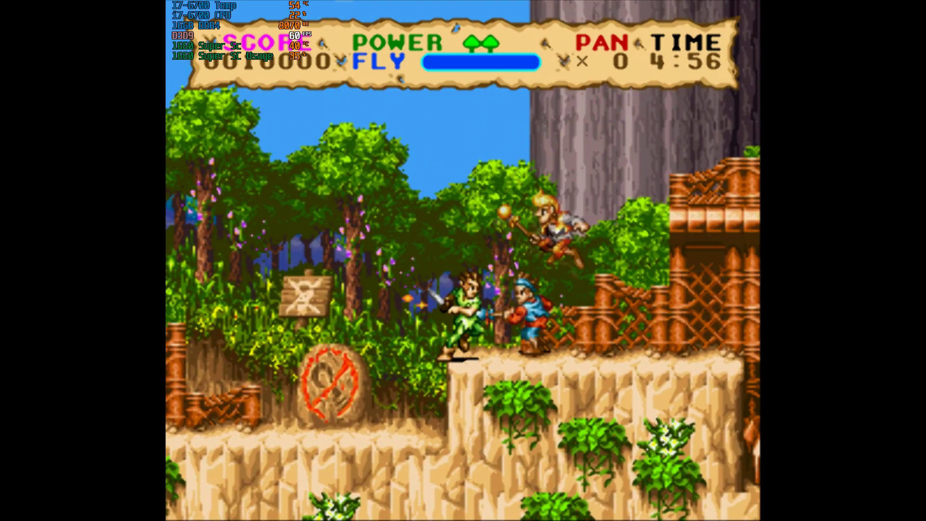
key("Right")
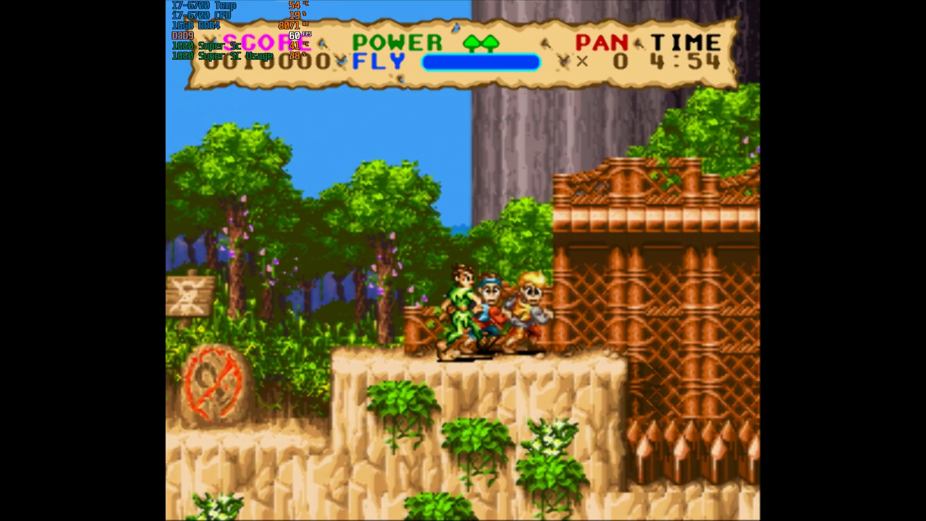
key("z")
key("Right")
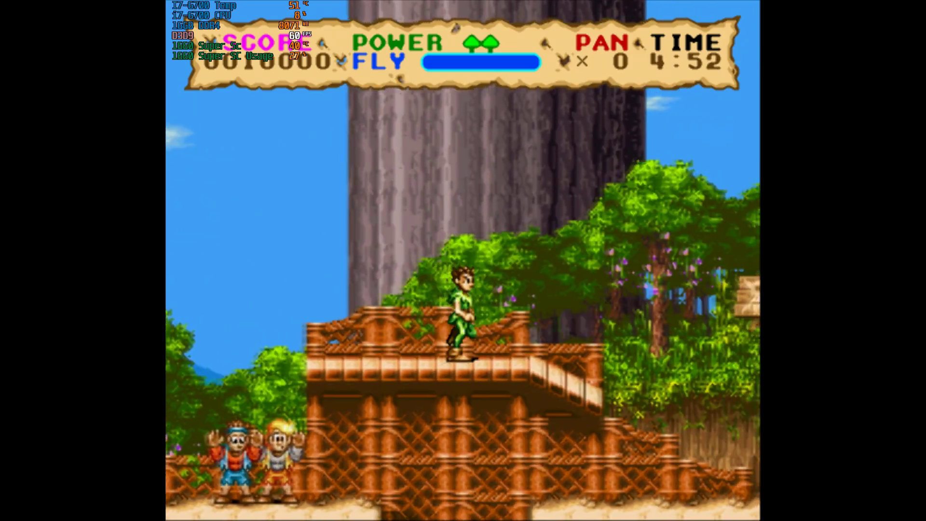
key("Right")
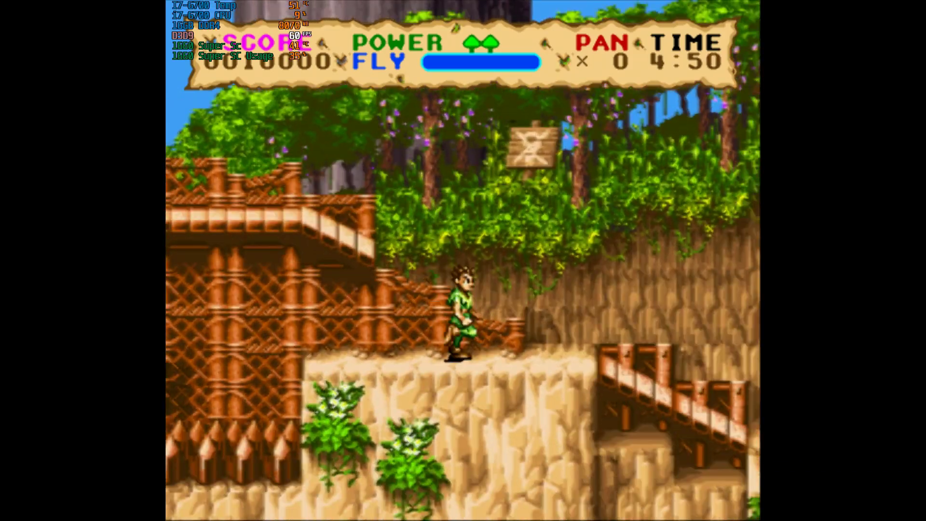